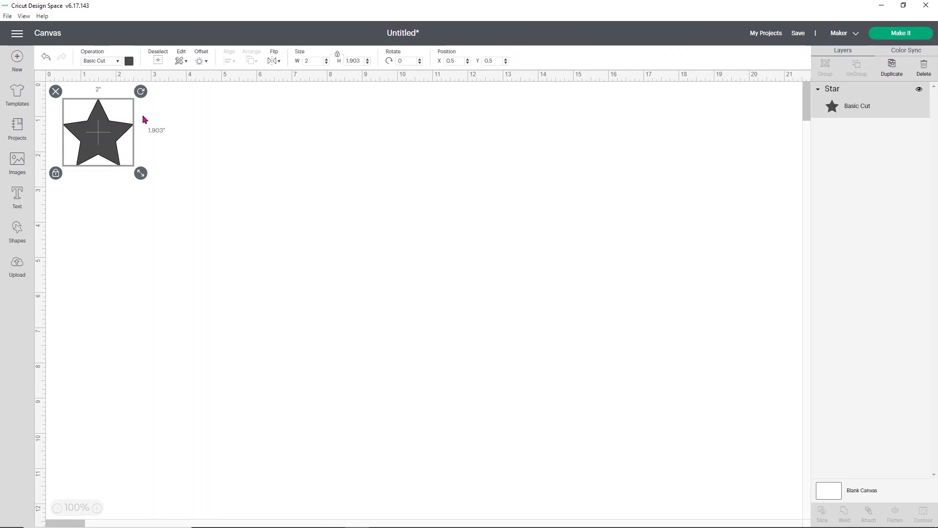
Set the star's width to 1 inch and move it to about X 2.1, Y 0.93.
left_click(303, 59)
type("1")
key("Return")
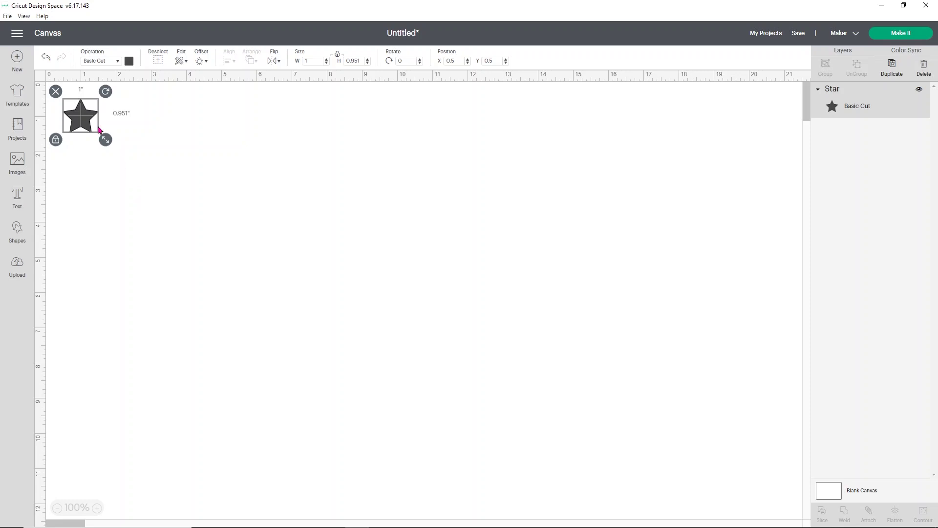
left_click_drag(87, 118, 164, 131)
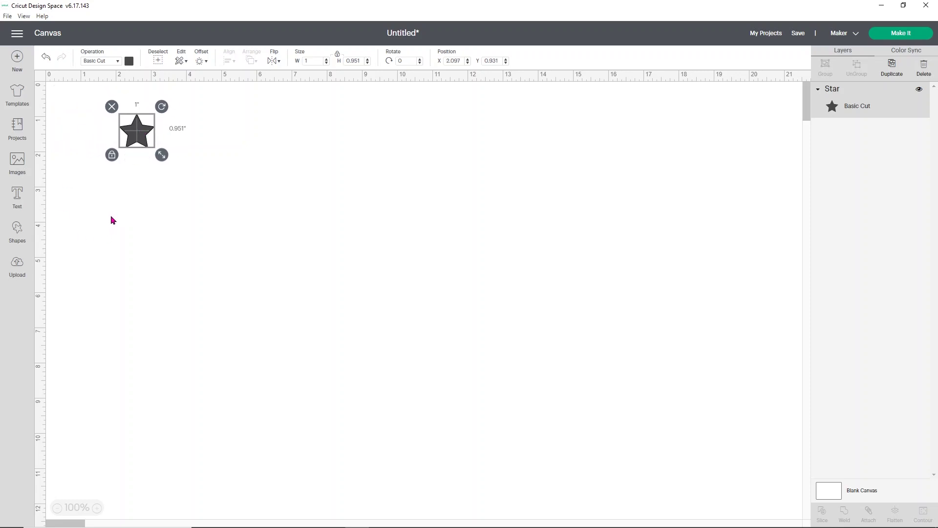
Add a text object with the capital letter "R" and place it below the star.
left_click(26, 194)
type("r")
key("BackSpace")
type("R")
left_click(109, 189)
left_click_drag(92, 133, 139, 224)
left_click(186, 231)
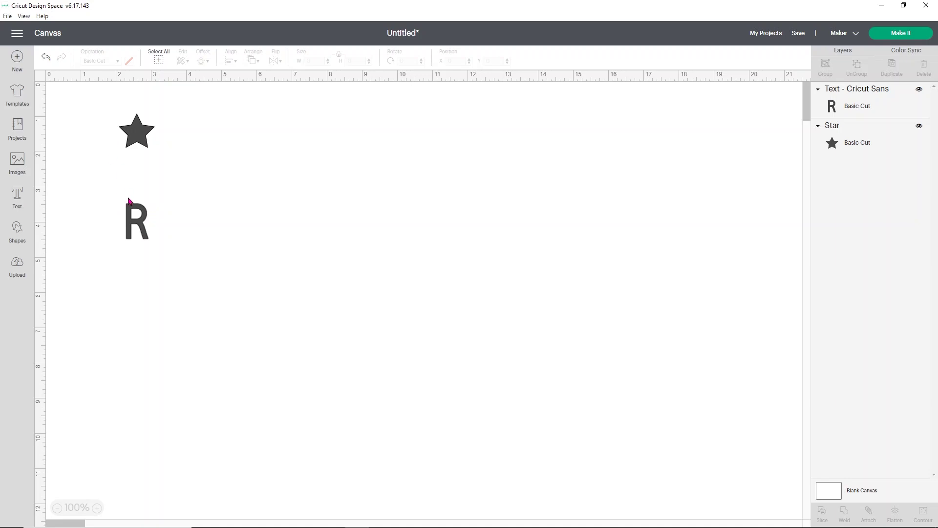
Move the letter R up beside the star, to about X 3.47, Y 0.93, and deselect it.
left_click(141, 228)
left_click_drag(142, 227, 182, 139)
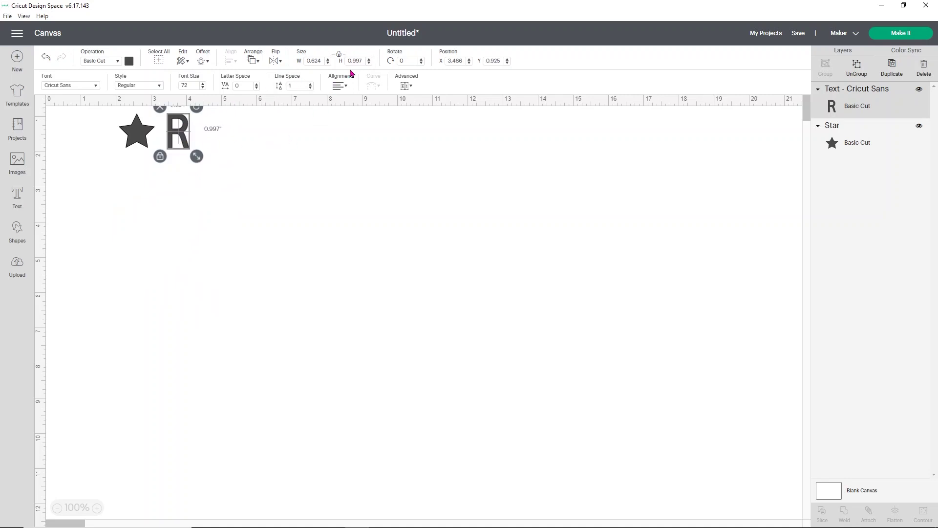
left_click(263, 153)
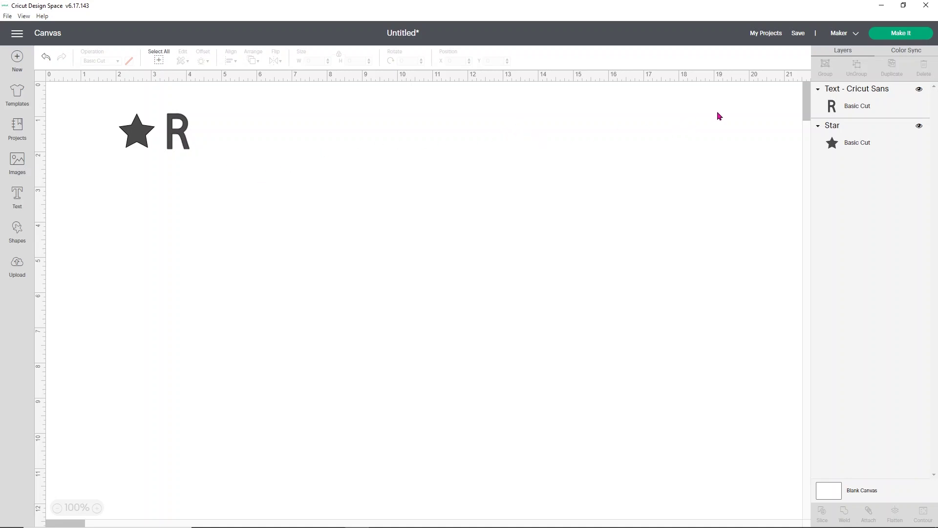
Prepare the star and the letter R for cutting on a 12 in x 12 in mat and continue to the base material selection.
left_click(912, 38)
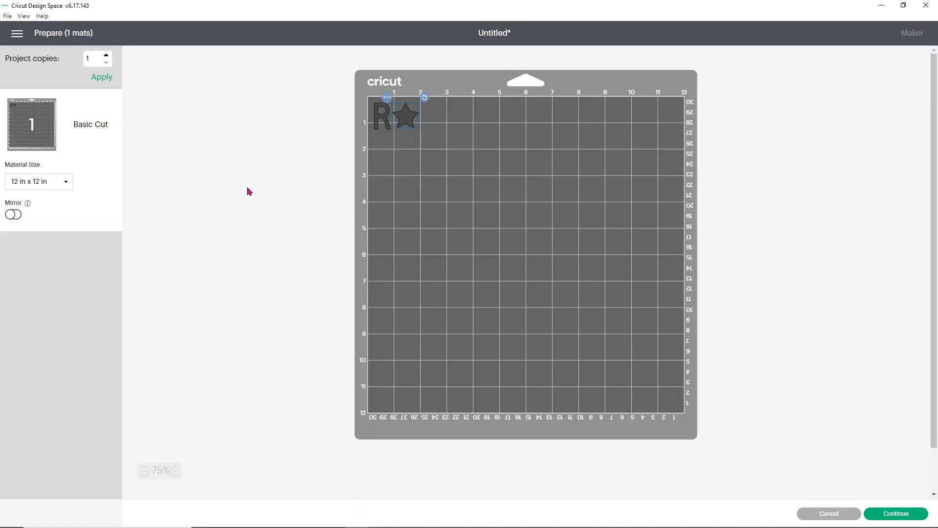
left_click(384, 122)
left_click(300, 196)
left_click(879, 510)
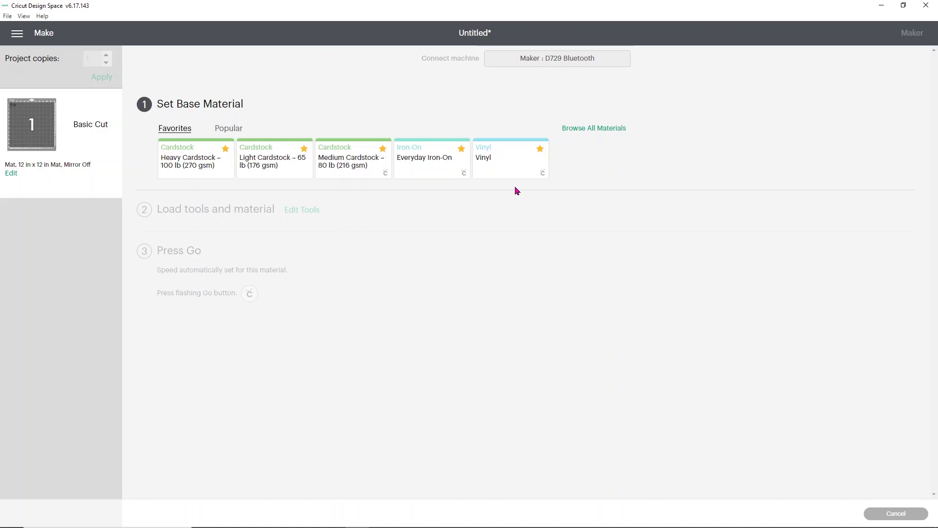
Browse the full list of compatible materials, from the art board category through to the paper category.
left_click(605, 129)
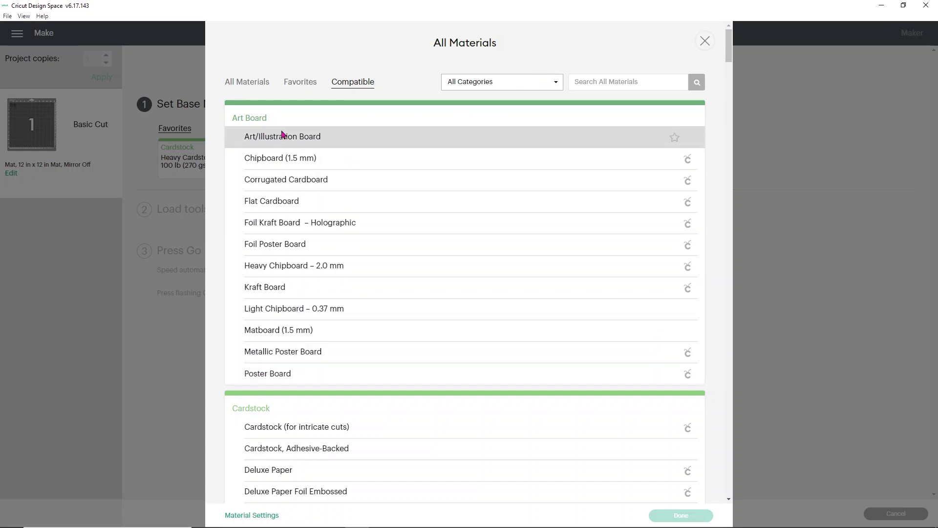
scroll(282, 134, "down", 5)
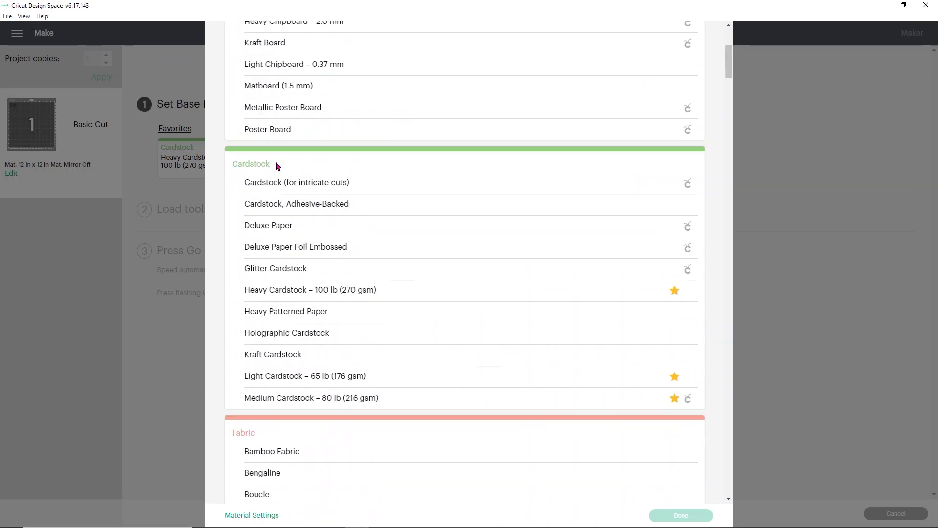
scroll(280, 166, "down", 19)
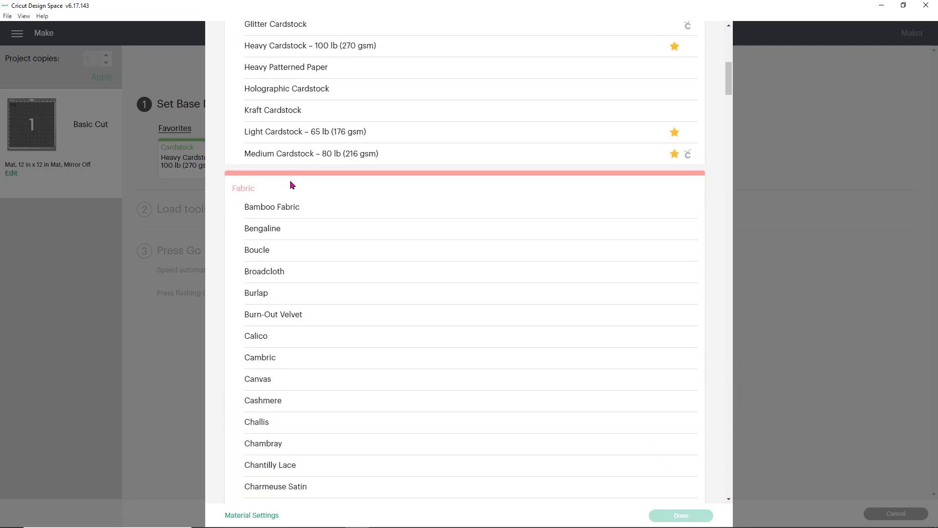
scroll(294, 189, "down", 20)
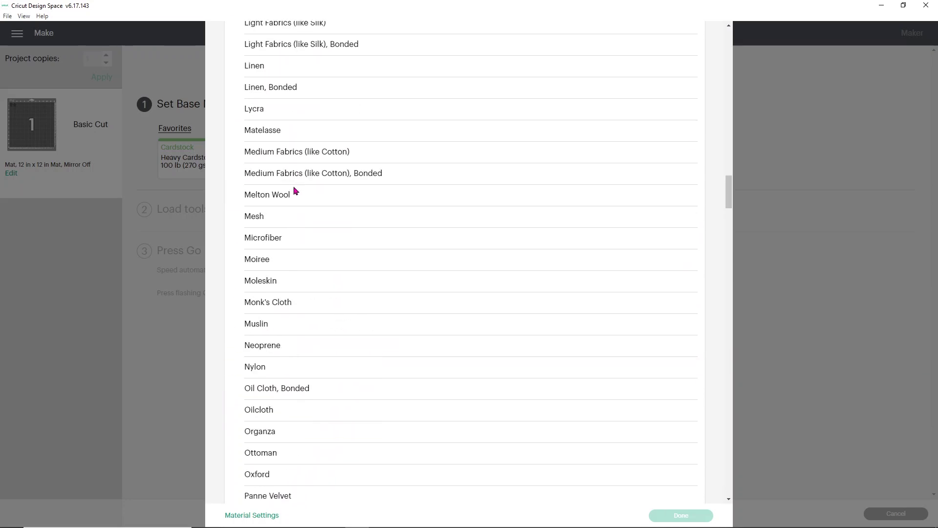
scroll(293, 186, "down", 6)
scroll(291, 176, "up", 3)
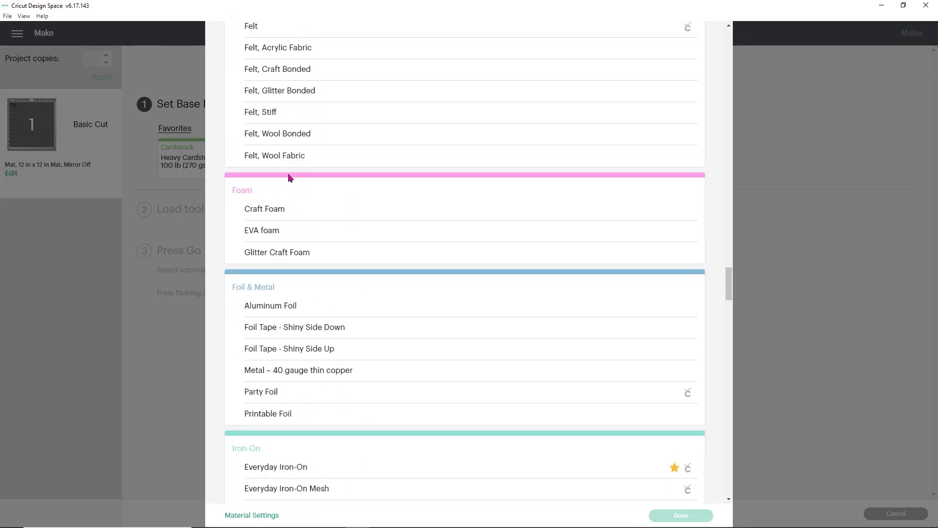
scroll(294, 215, "down", 2)
scroll(297, 233, "down", 5)
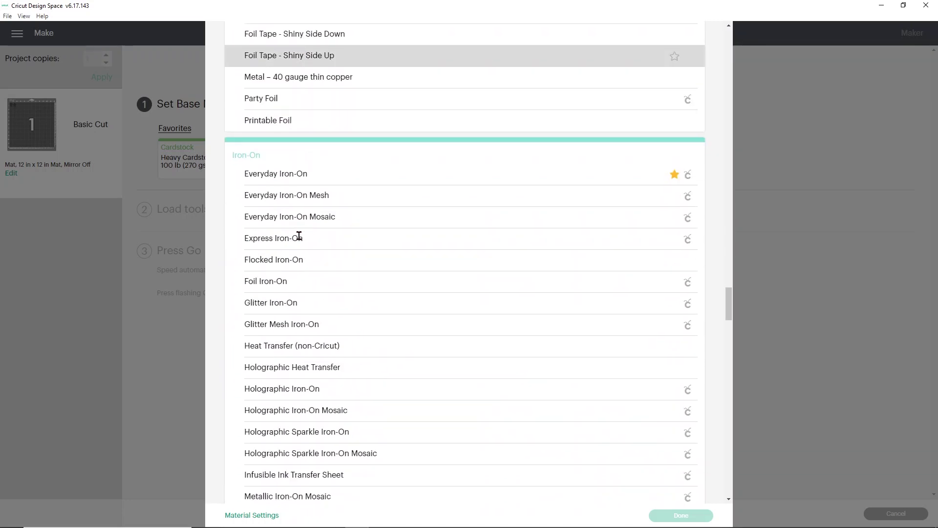
scroll(298, 210, "down", 11)
scroll(298, 202, "down", 5)
scroll(300, 205, "up", 5)
scroll(342, 195, "down", 9)
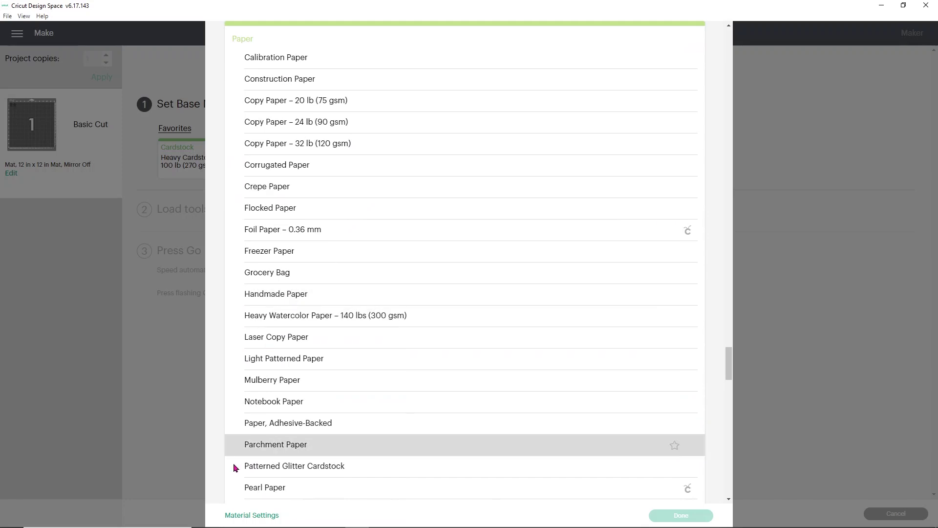
Open the material settings and review the cut pressure, multi-cut and blade type of the listed materials through to the end.
left_click(245, 516)
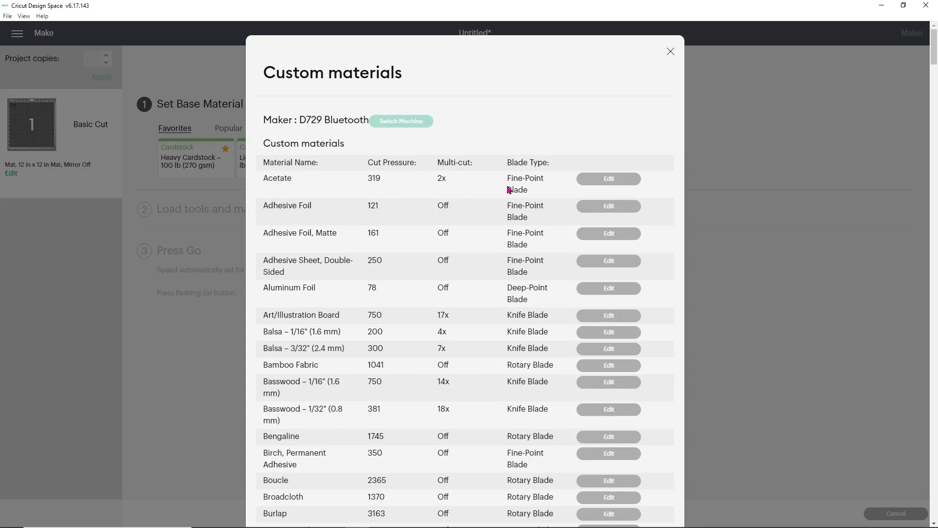
scroll(467, 261, "down", 4)
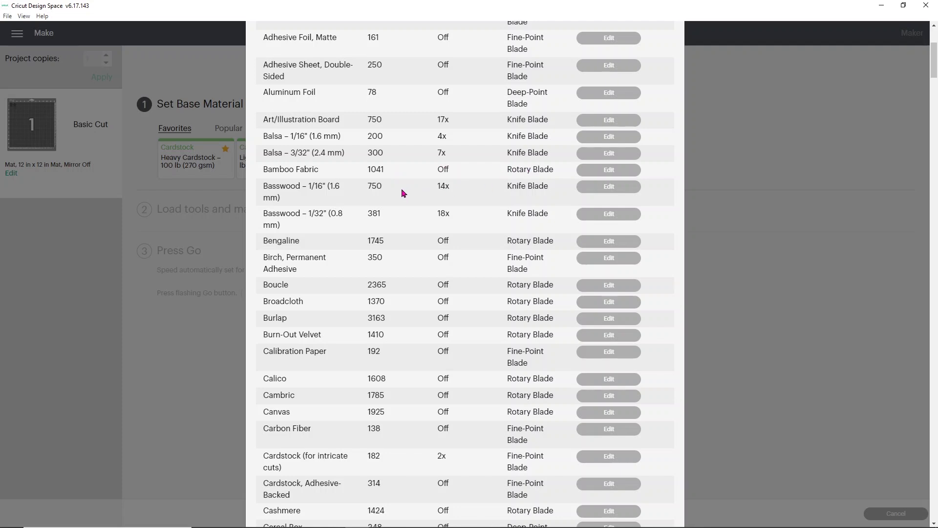
scroll(377, 251, "down", 8)
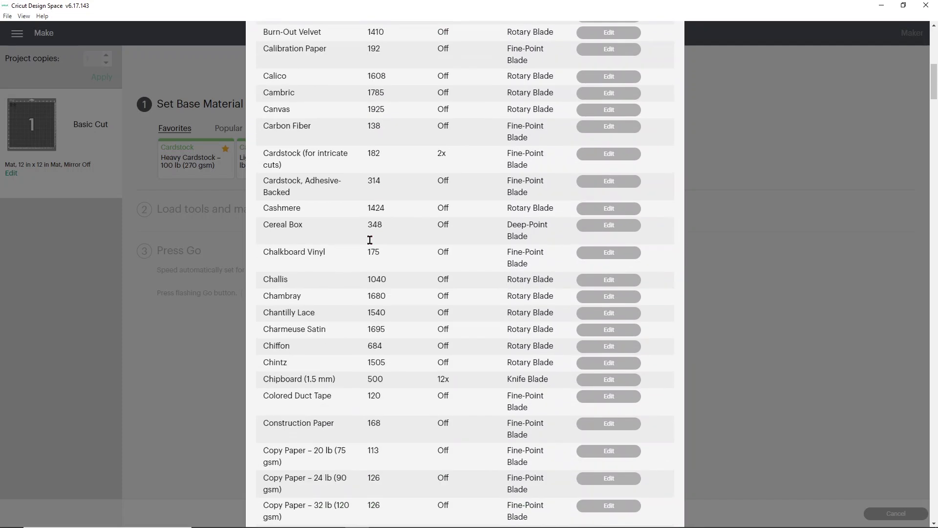
scroll(349, 276, "down", 2)
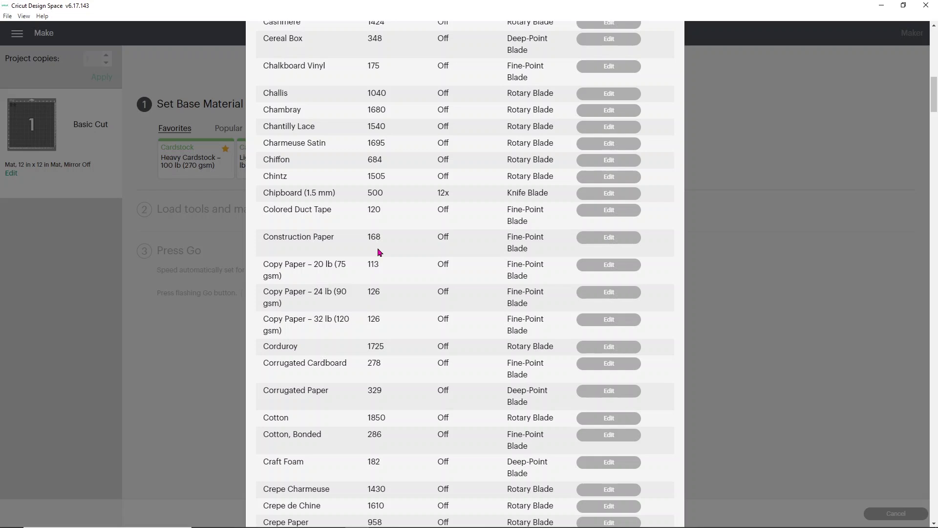
scroll(361, 361, "down", 3)
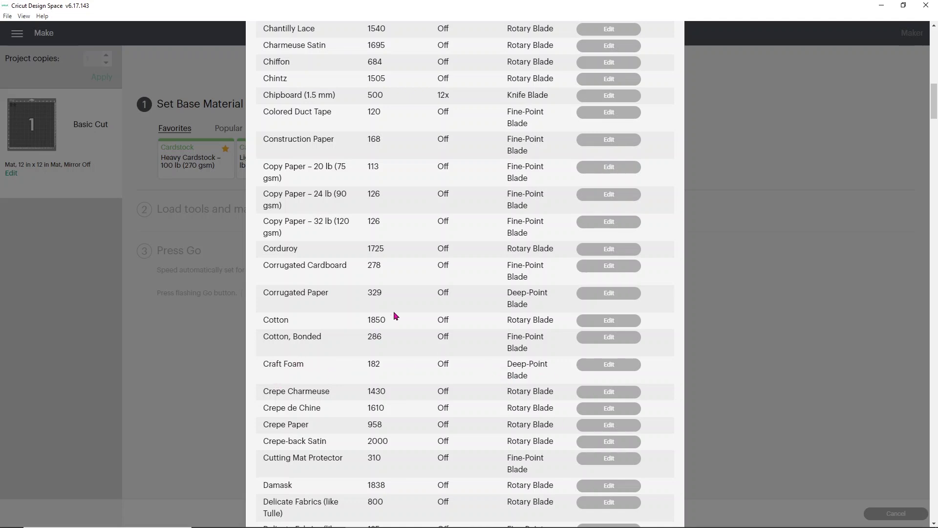
scroll(405, 320, "down", 5)
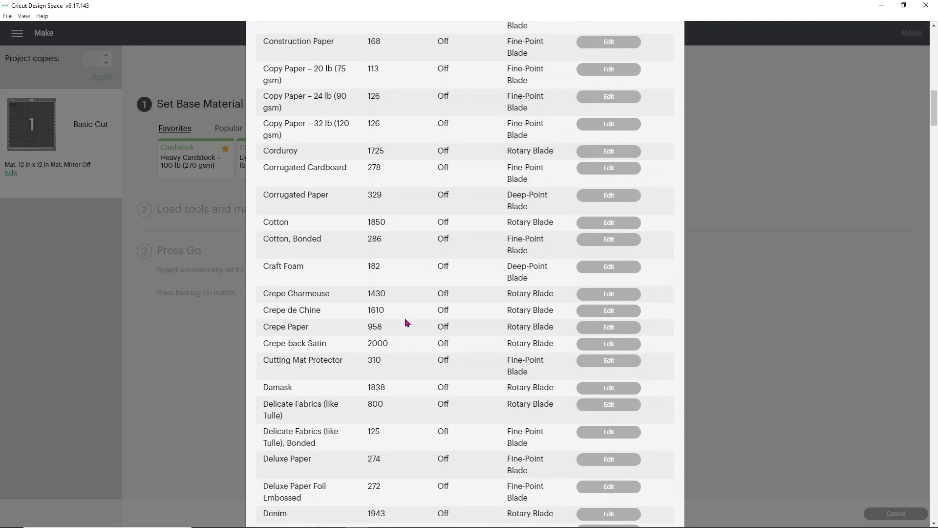
scroll(405, 319, "down", 4)
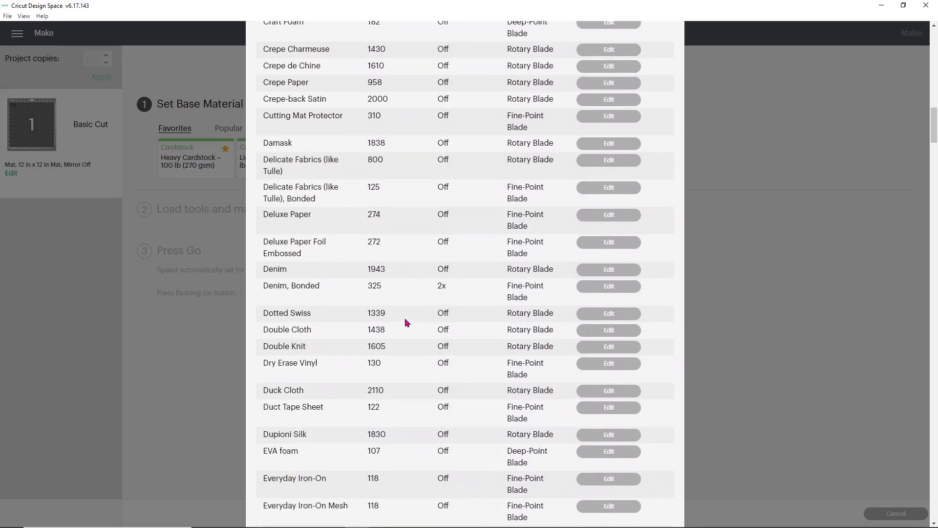
scroll(405, 318, "down", 12)
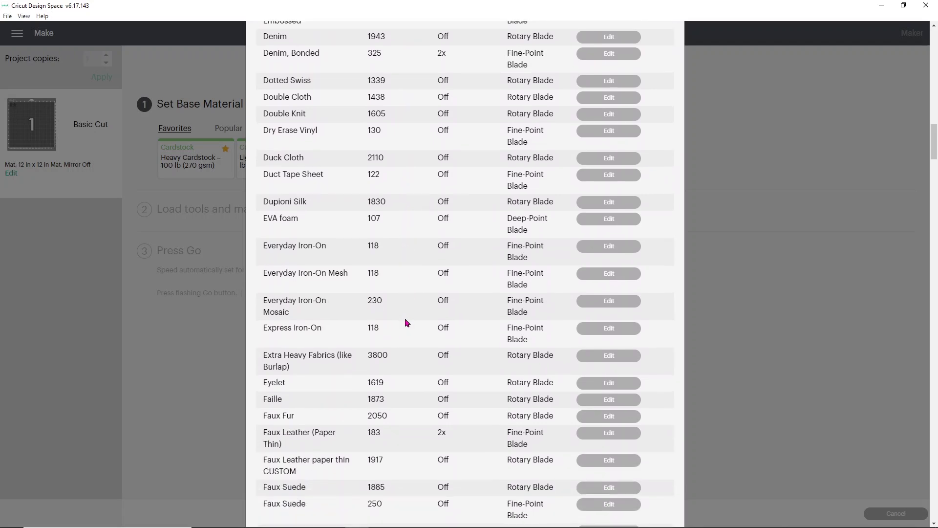
scroll(398, 432, "down", 4)
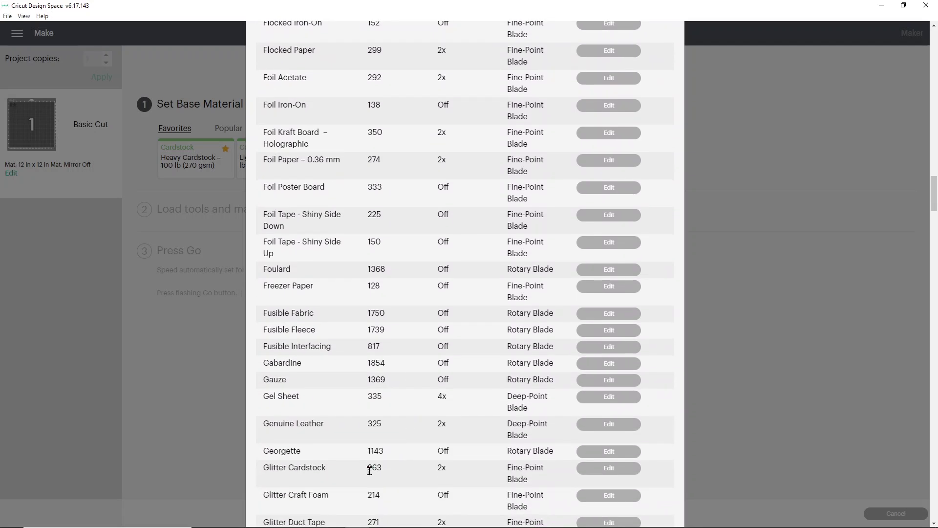
scroll(385, 458, "down", 3)
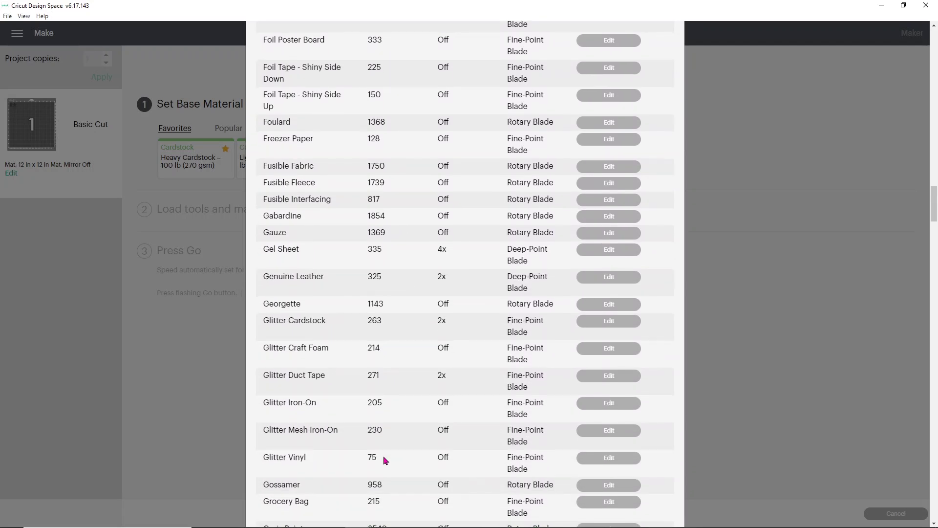
scroll(398, 409, "down", 5)
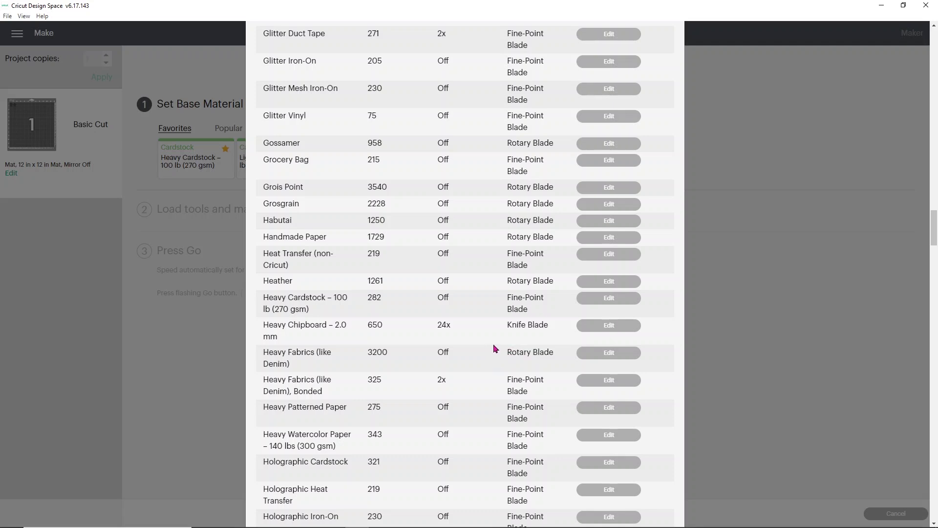
scroll(459, 326, "down", 10)
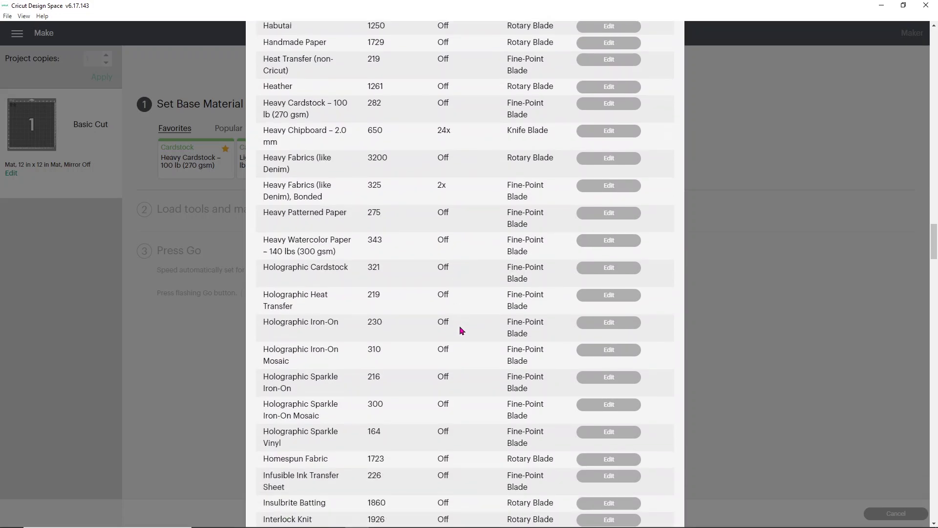
scroll(460, 332, "down", 20)
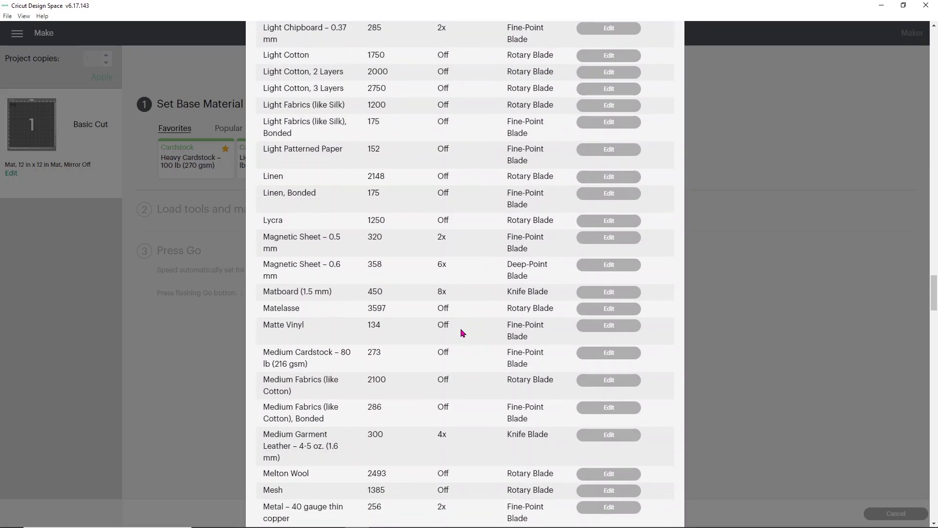
scroll(462, 333, "down", 20)
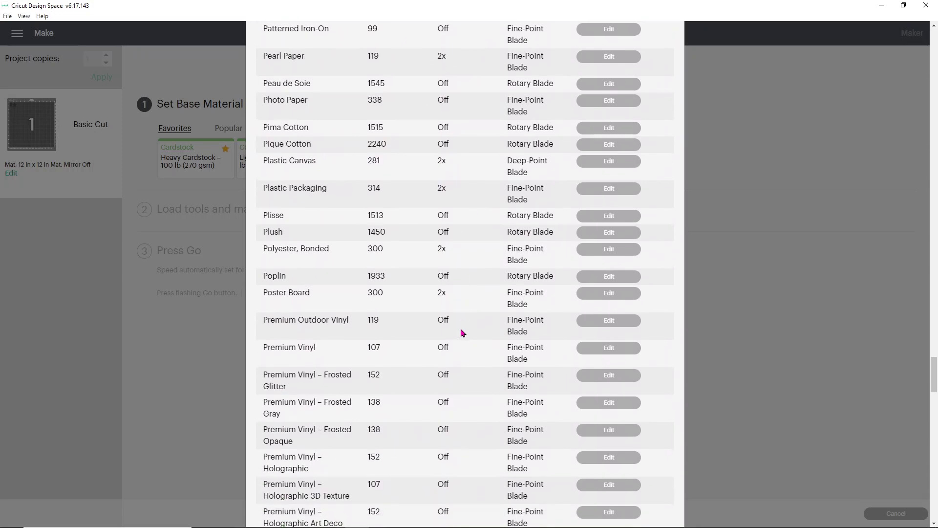
scroll(460, 329, "down", 17)
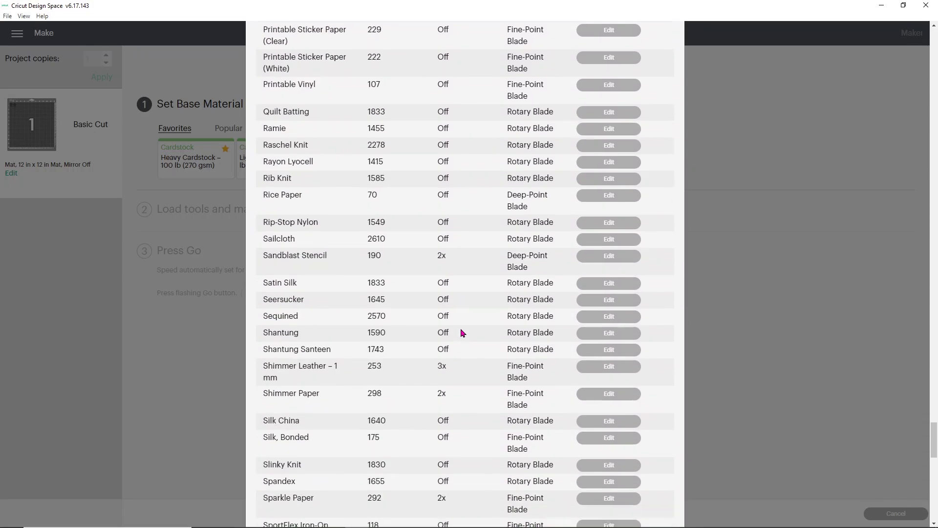
scroll(292, 373, "down", 12)
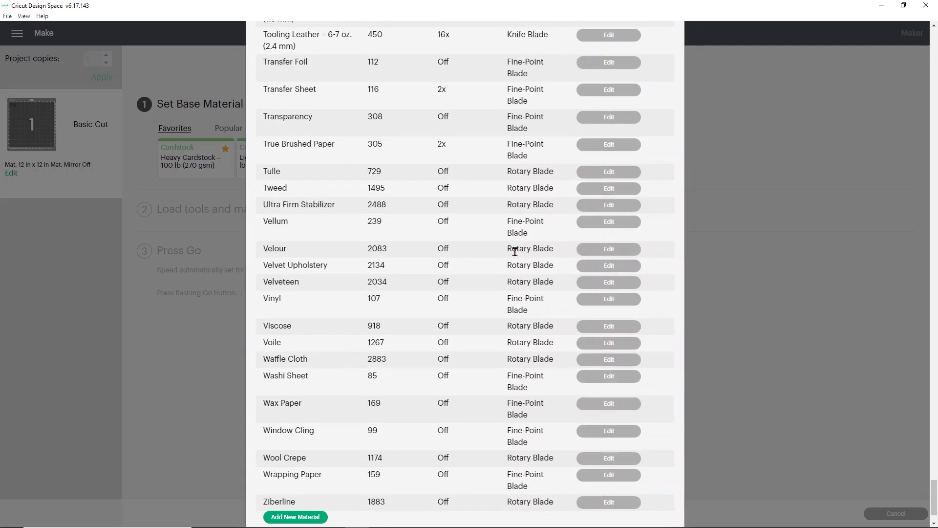
Close the custom materials list and set the base material to Vinyl.
scroll(514, 251, "up", 20)
scroll(515, 254, "up", 20)
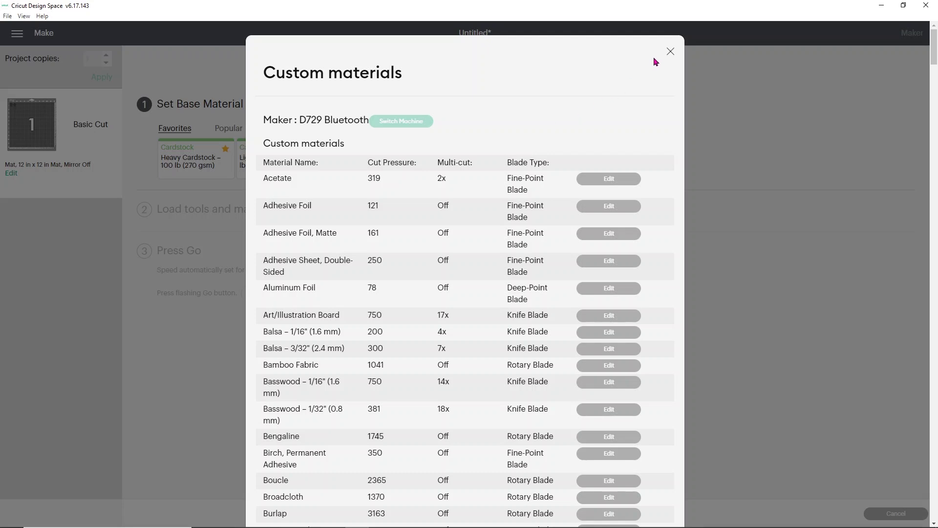
left_click(670, 52)
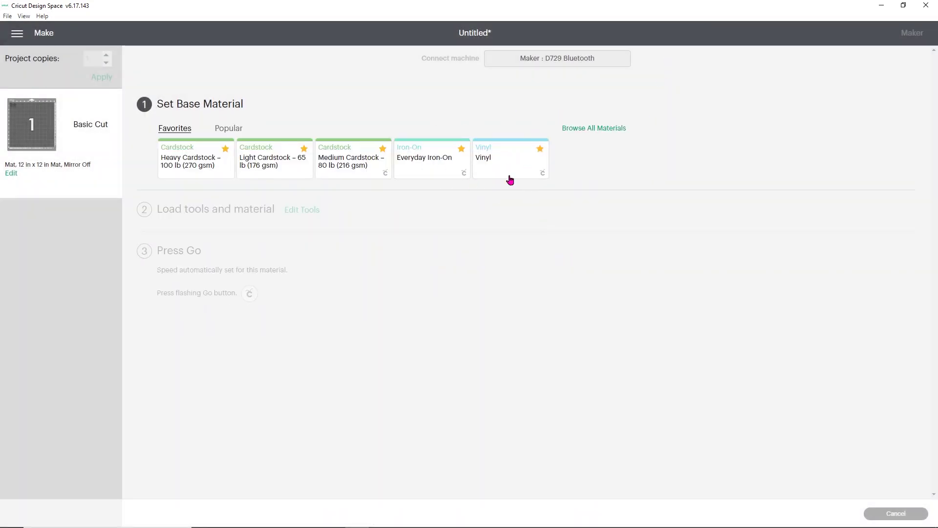
left_click(518, 156)
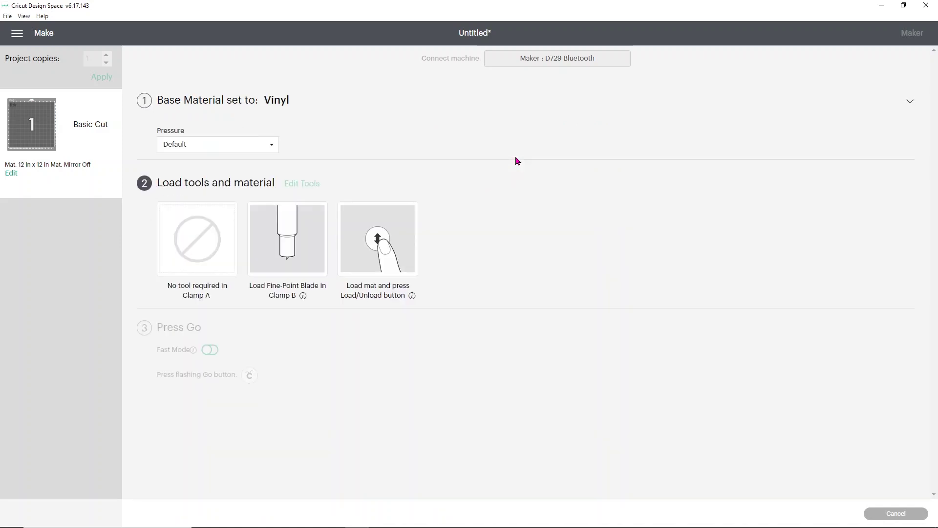